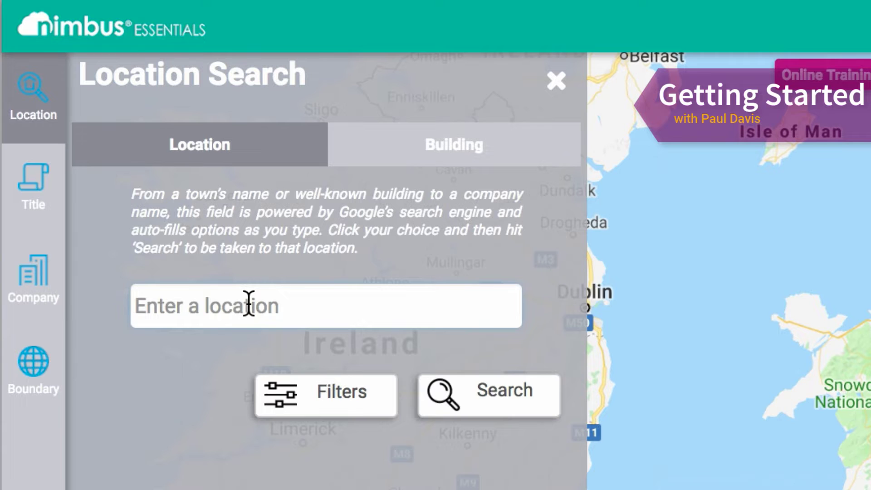
# Search for the location Warwick Castle, Warwick, UK, and take the map there
pyautogui.write('warwick')
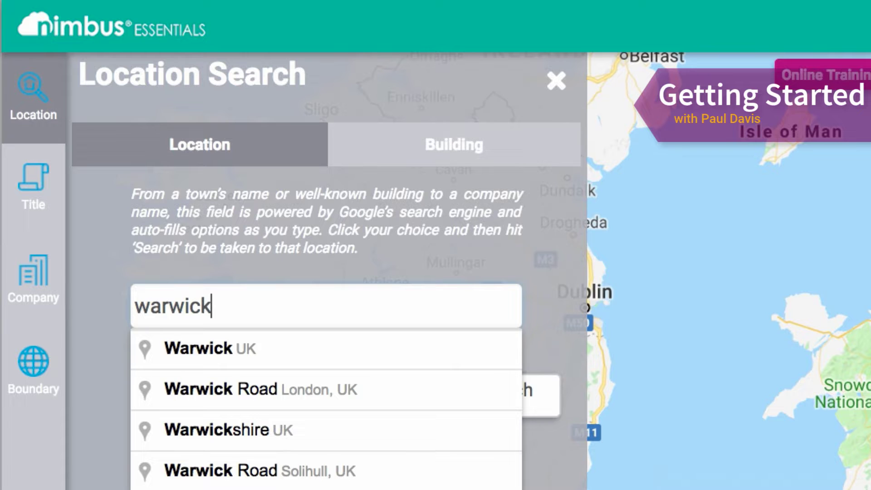
pyautogui.write(' castle')
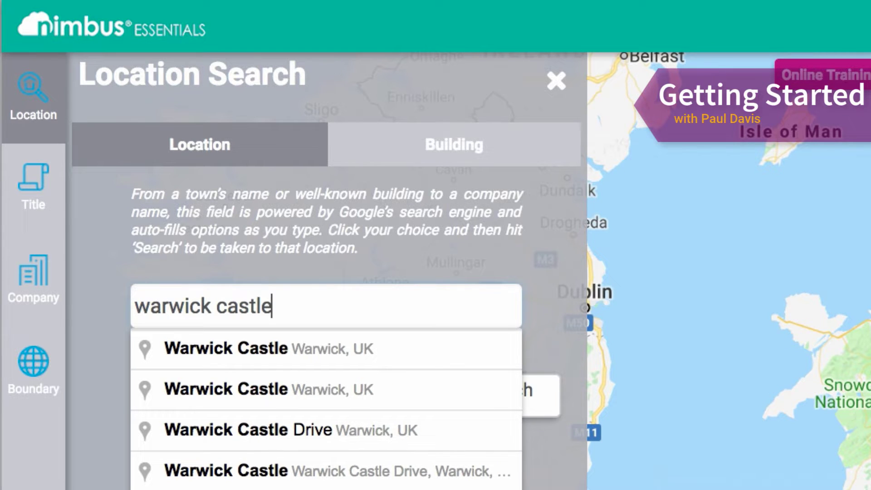
pyautogui.press('Down')
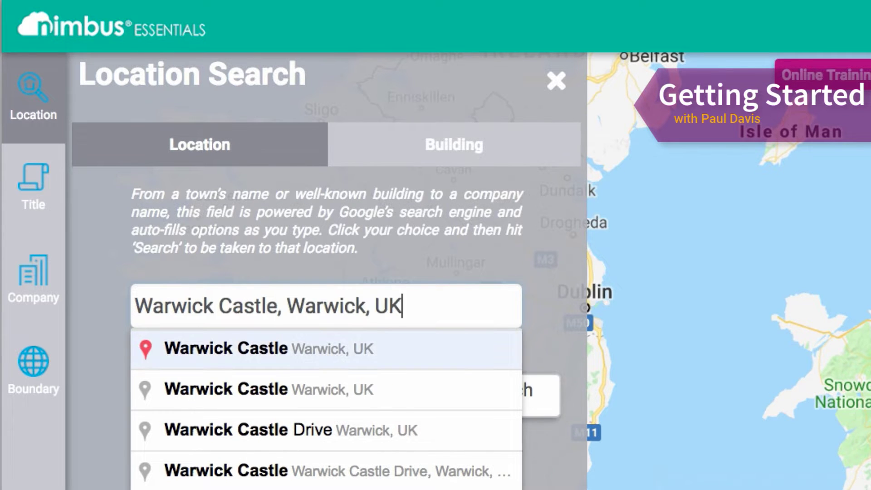
pyautogui.press('Return')
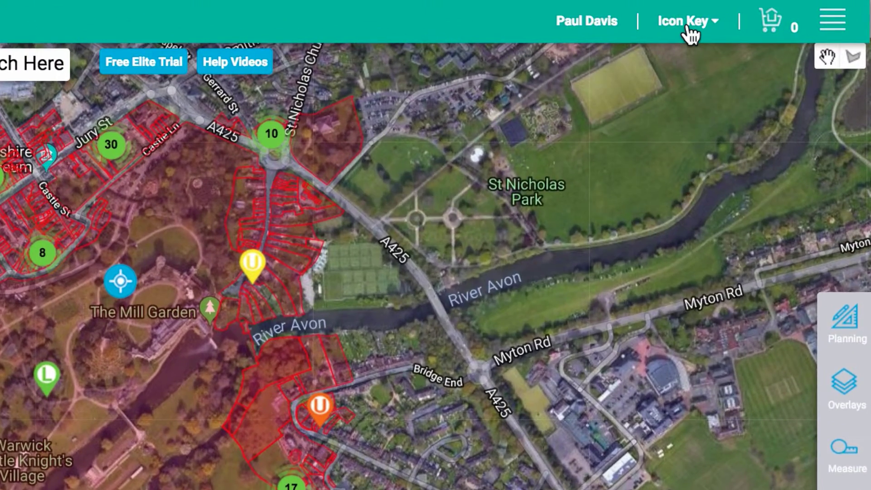
# Display the icon key to examine what the map's pins, markers and polygons mean, and close it
pyautogui.click(778, 13)
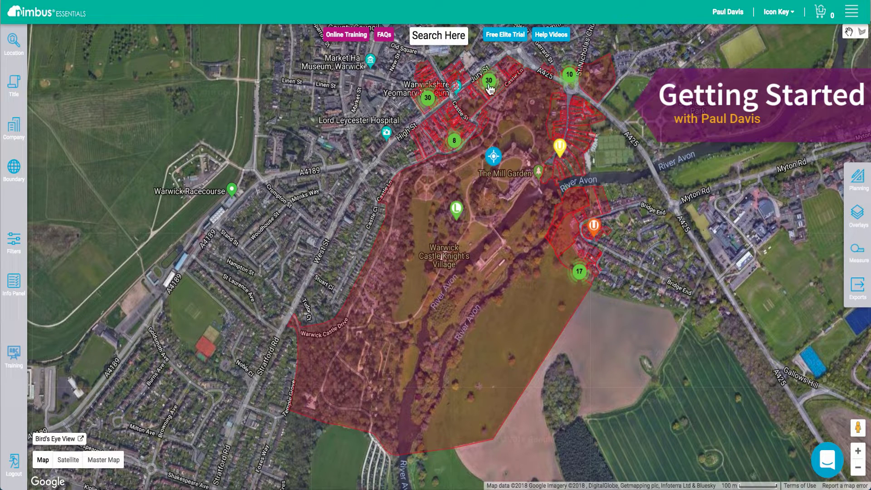
pyautogui.click(779, 12)
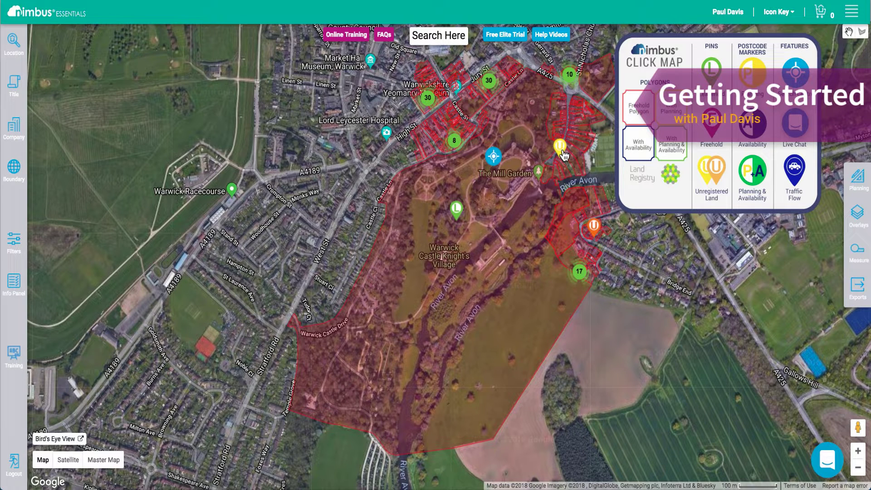
pyautogui.click(779, 12)
# Select the freehold plot with the open yard between St Mary's Church and Jury Street to show its title information
pyautogui.scroll(5, 490, 82)
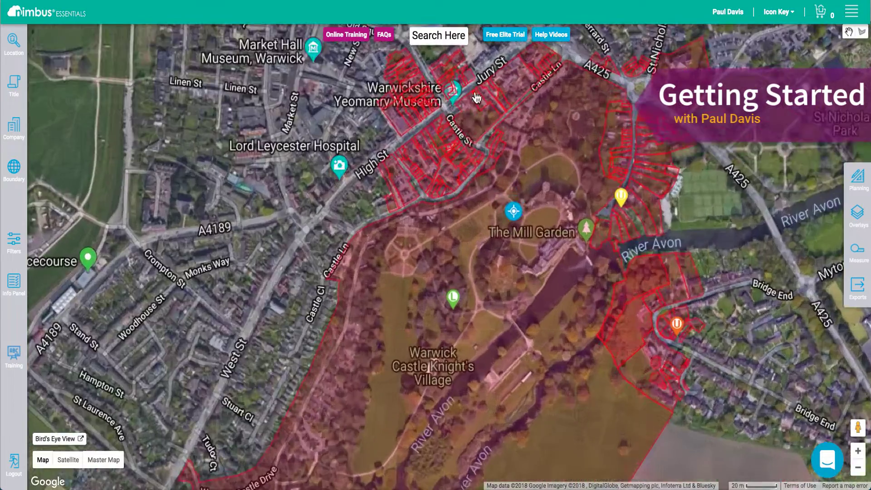
pyautogui.moveTo(491, 81); pyautogui.dragTo(423, 303)
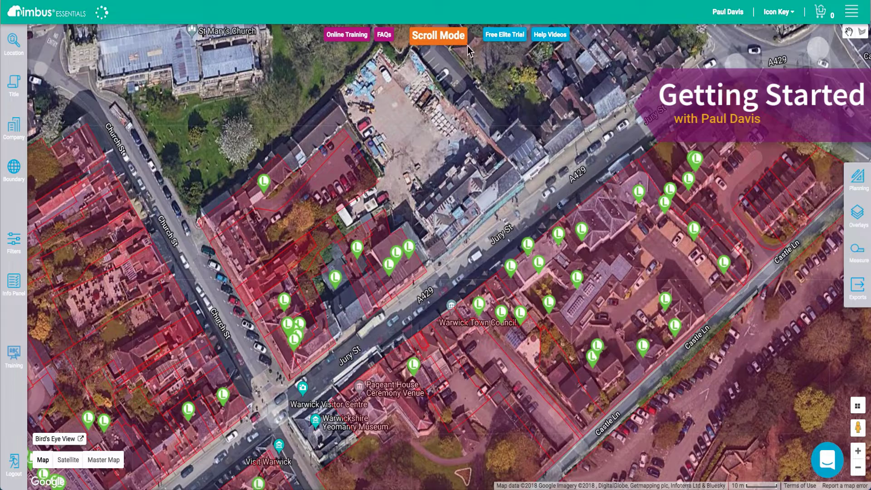
pyautogui.moveTo(460, 175); pyautogui.dragTo(425, 229)
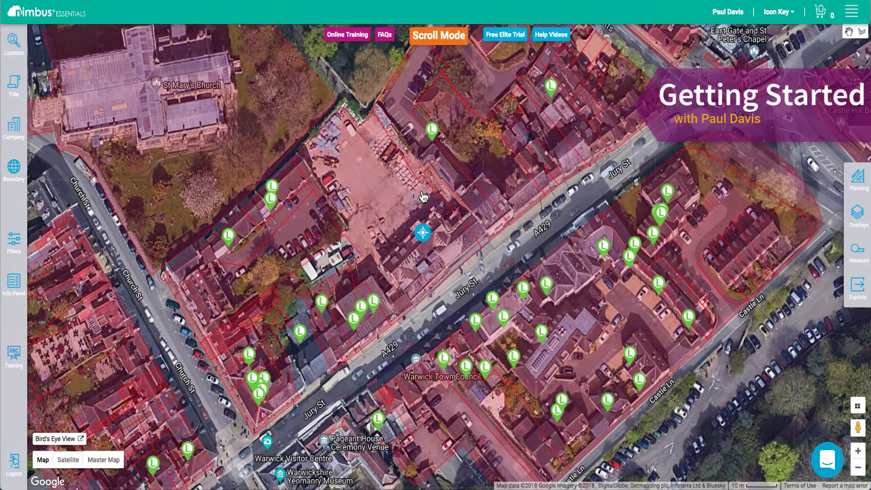
pyautogui.click(859, 467)
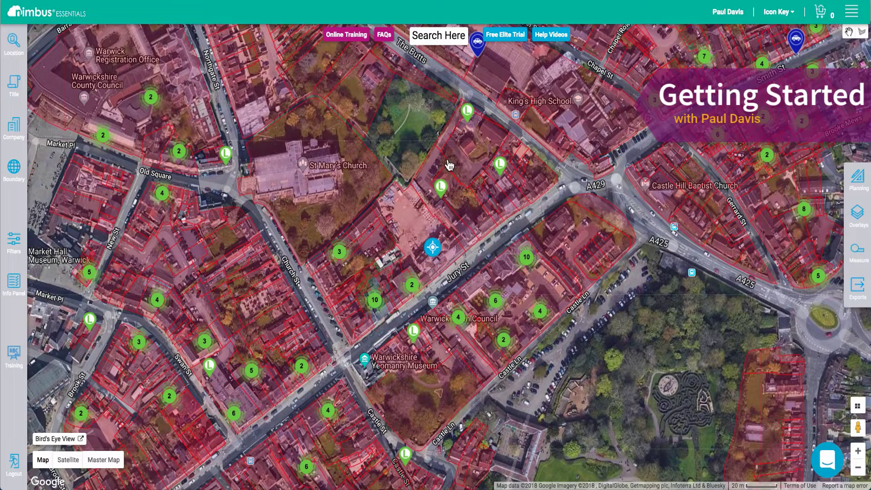
pyautogui.click(418, 219)
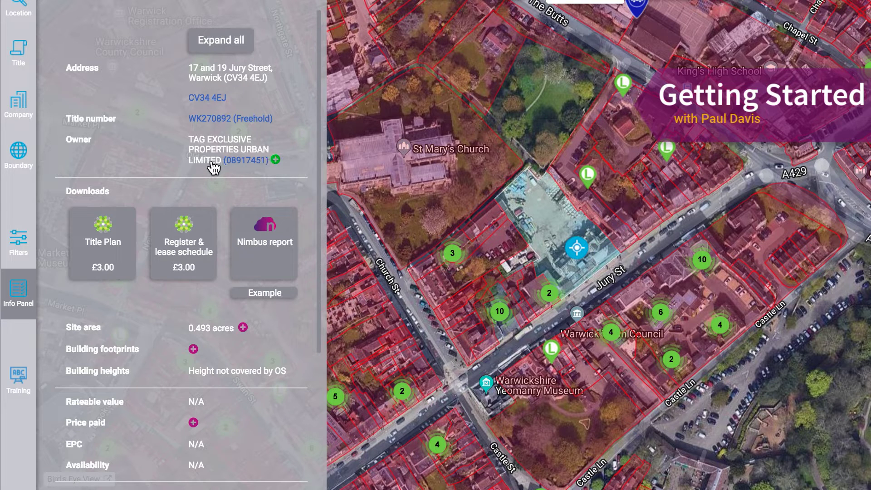
# Expand the owner's details and open the owning company's Companies House record to examine its overview, accounts and nature of business
pyautogui.click(275, 161)
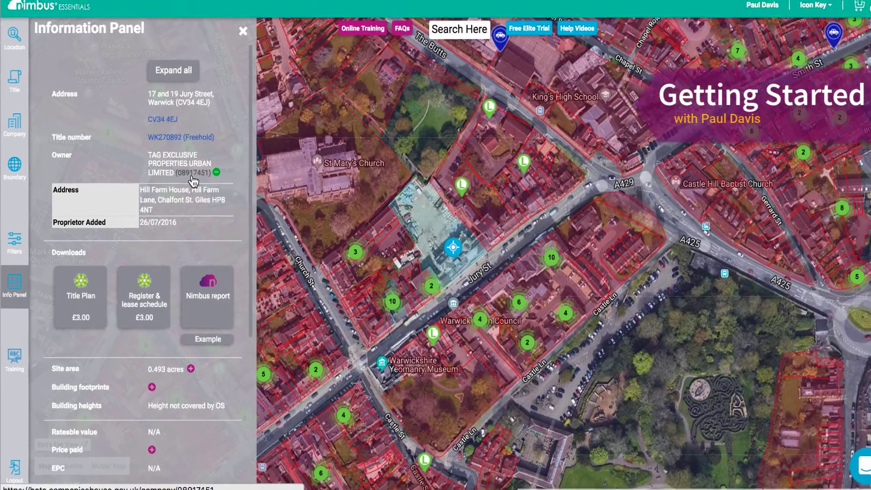
pyautogui.click(245, 161)
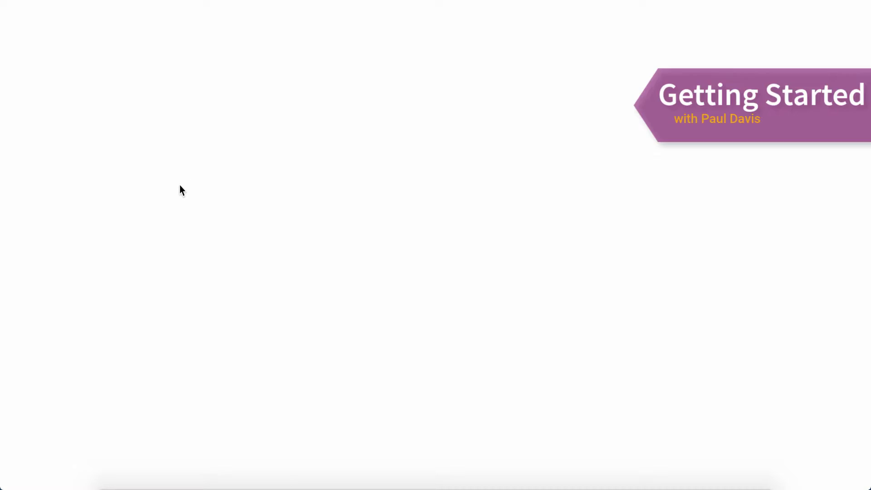
pyautogui.scroll(-5, 424, 255)
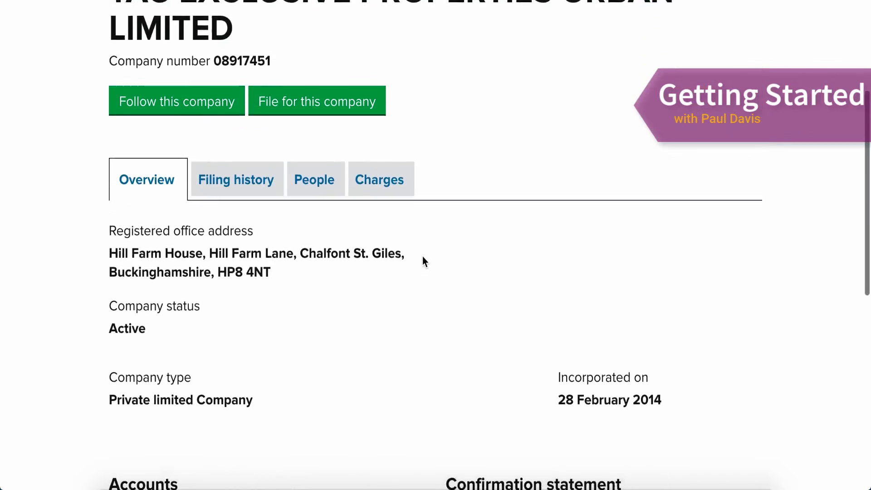
pyautogui.scroll(-8, 423, 257)
pyautogui.scroll(-2, 253, 420)
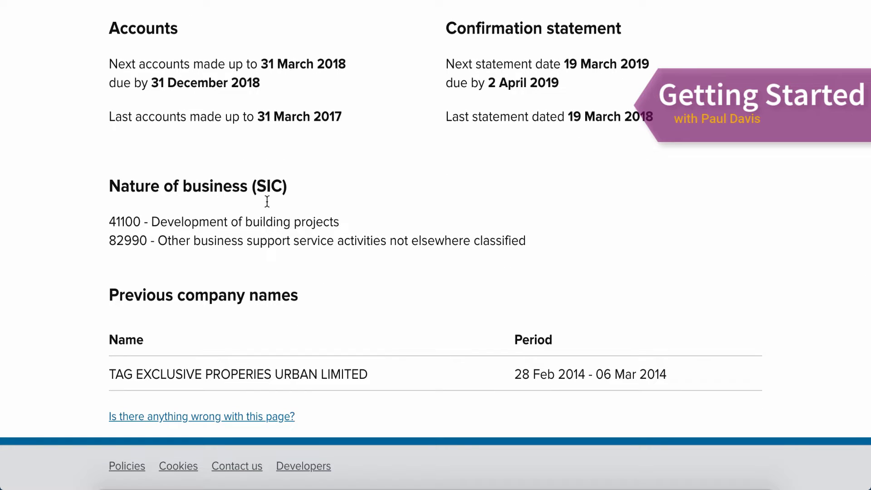
pyautogui.scroll(15, 383, 241)
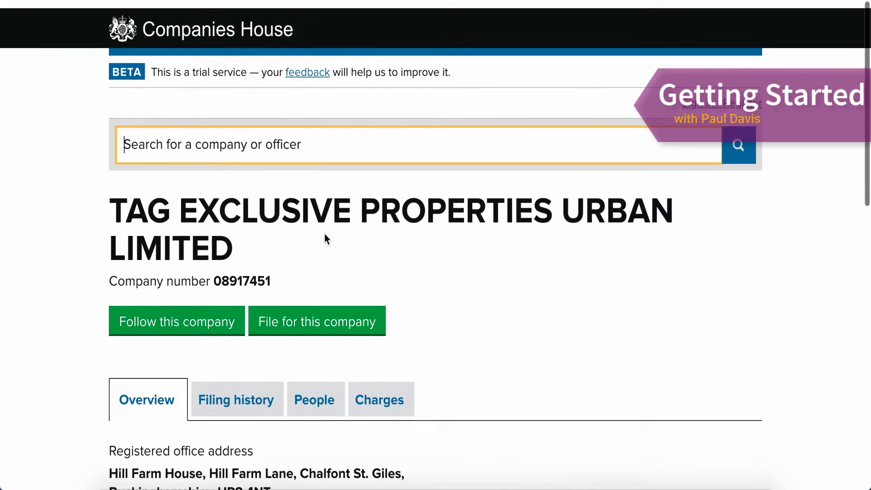
# Examine the company's filing history and its list of officers
pyautogui.click(251, 402)
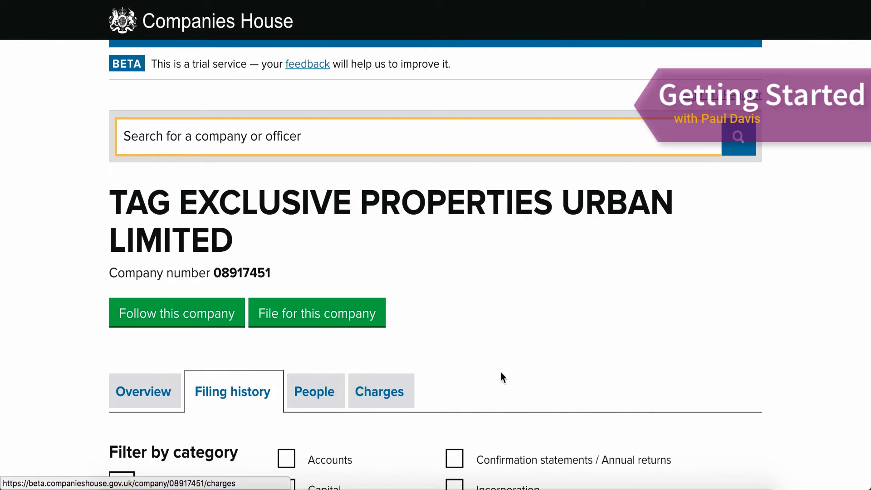
pyautogui.scroll(-8, 526, 363)
pyautogui.scroll(1, 527, 361)
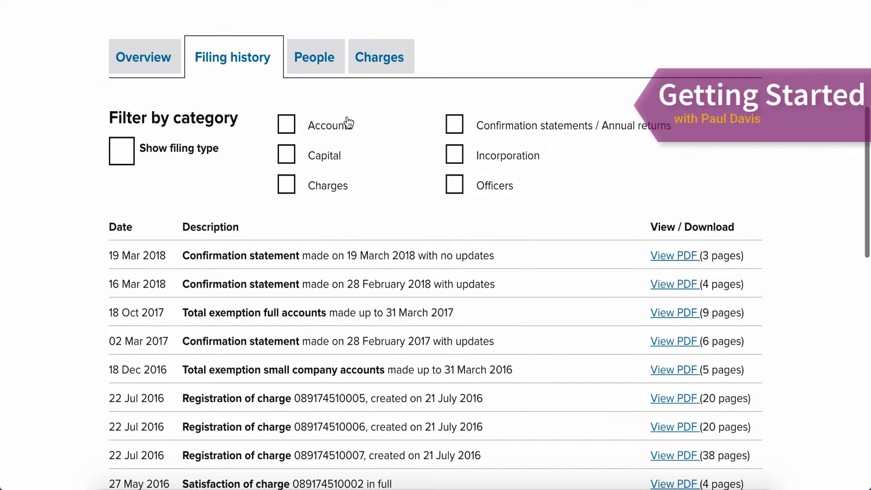
pyautogui.click(314, 57)
pyautogui.scroll(-8, 402, 334)
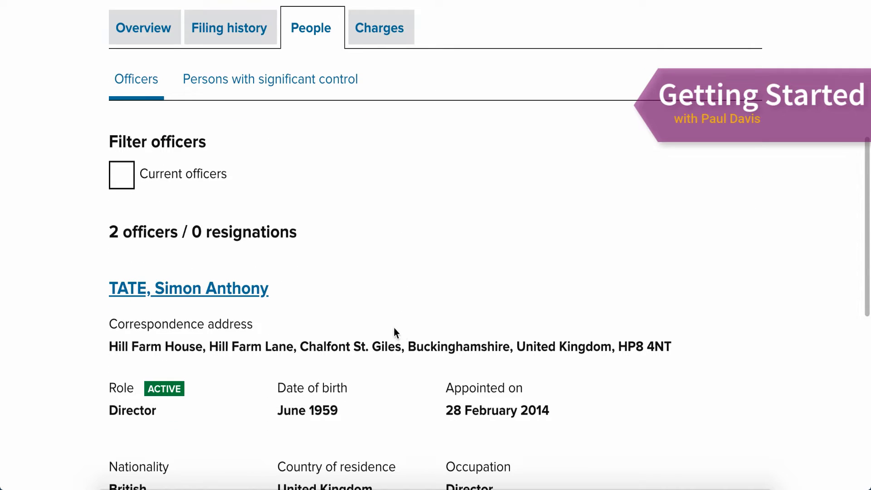
# Examine the charges registered against the company, including the persons entitled and brief description
pyautogui.click(389, 31)
pyautogui.scroll(-8, 490, 294)
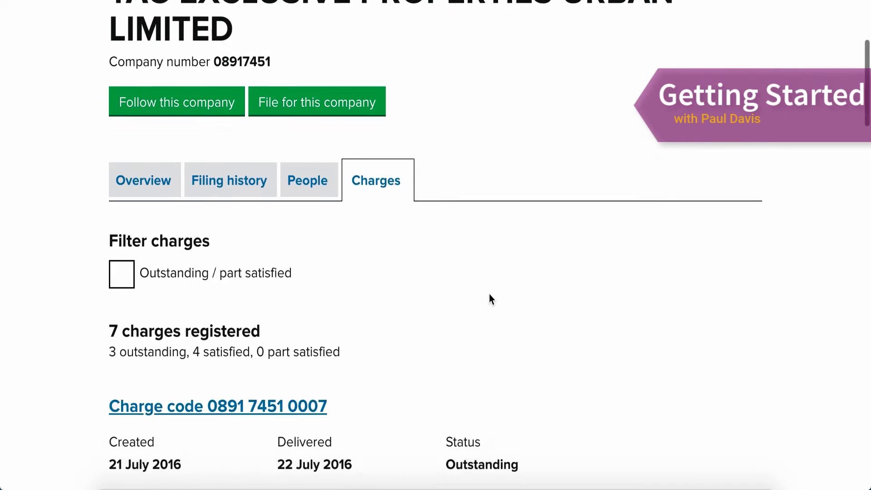
pyautogui.scroll(-2, 489, 296)
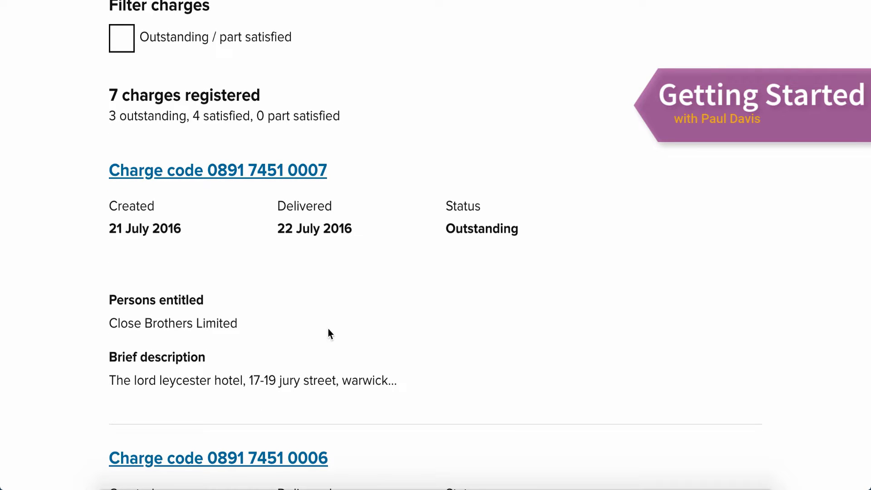
# Return to Nimbus Essentials and review the selected plot's site, value, planning, listing and flooding details
pyautogui.scroll(10, 328, 329)
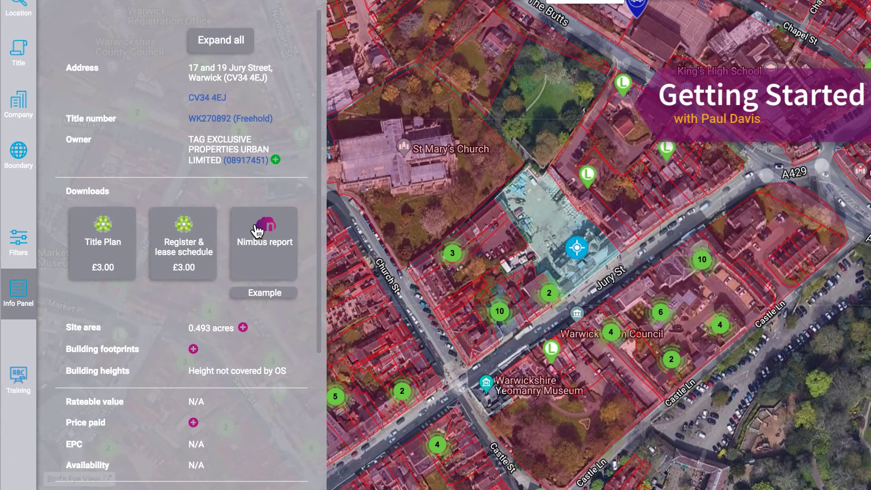
pyautogui.scroll(-4, 248, 226)
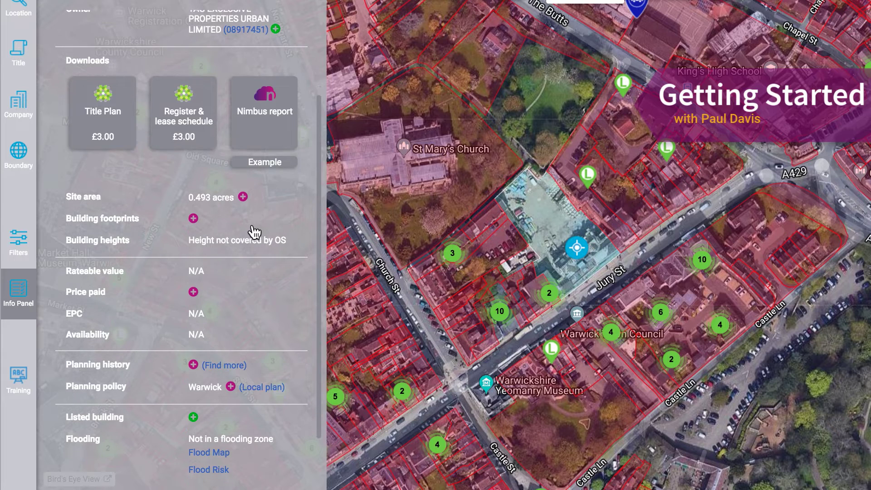
pyautogui.scroll(-3, 257, 223)
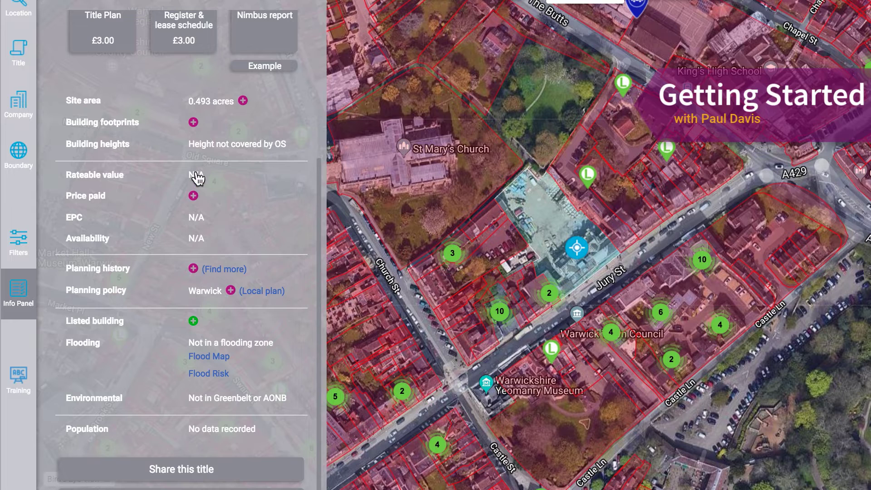
# Select the narrow neighbouring freehold plot to the northeast on Jury Street and expand its rateable value
pyautogui.click(604, 224)
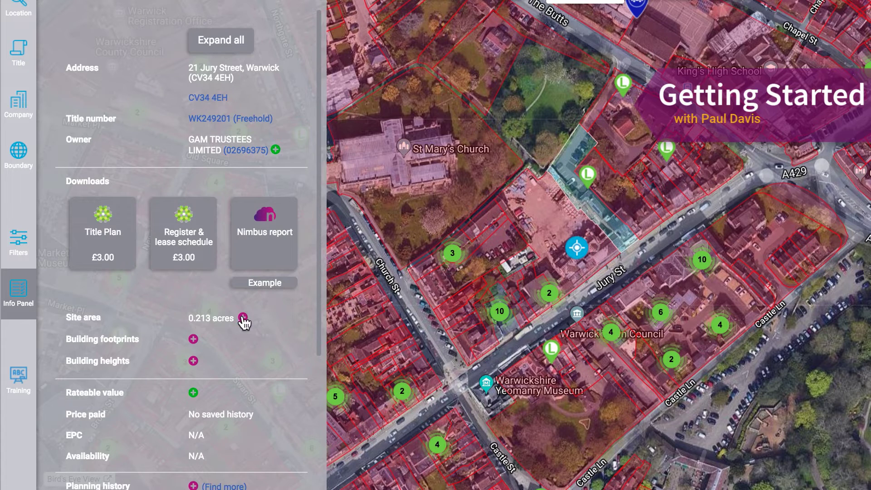
pyautogui.scroll(-2, 243, 316)
pyautogui.click(194, 335)
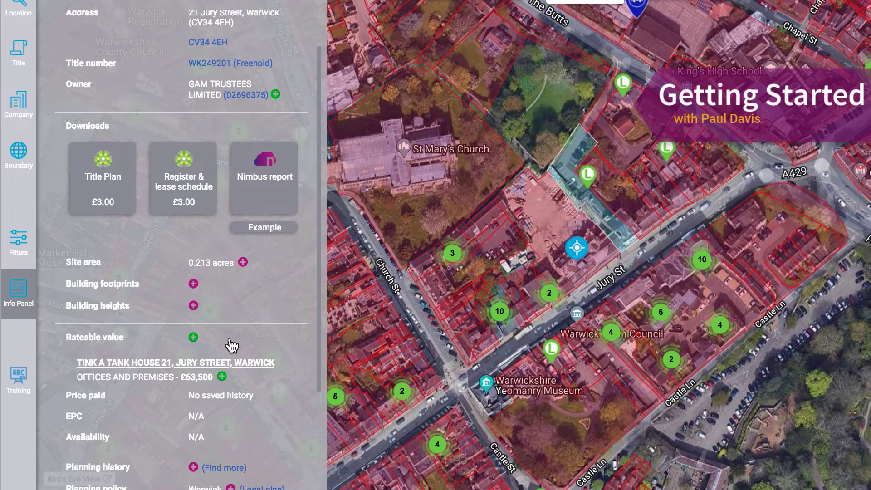
pyautogui.scroll(-1, 231, 343)
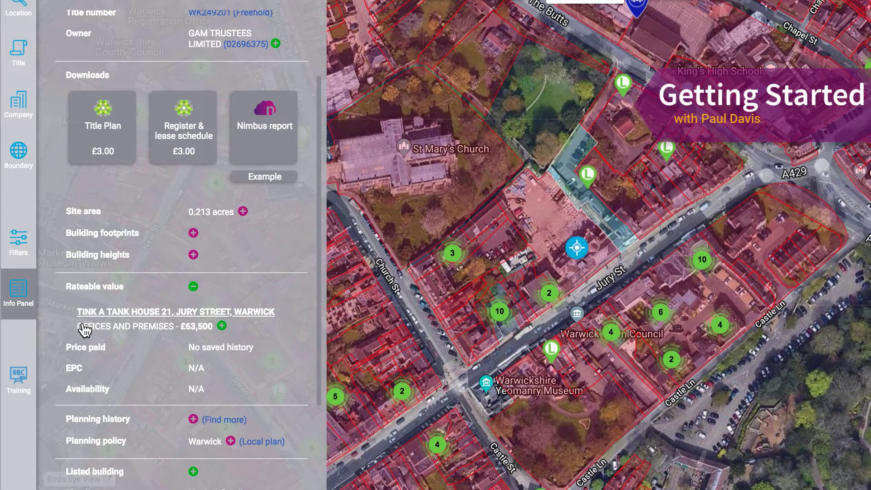
# Expand the offices and premises entry, examine the areas and rateable values under Parts of the property, and collapse that table
pyautogui.click(222, 326)
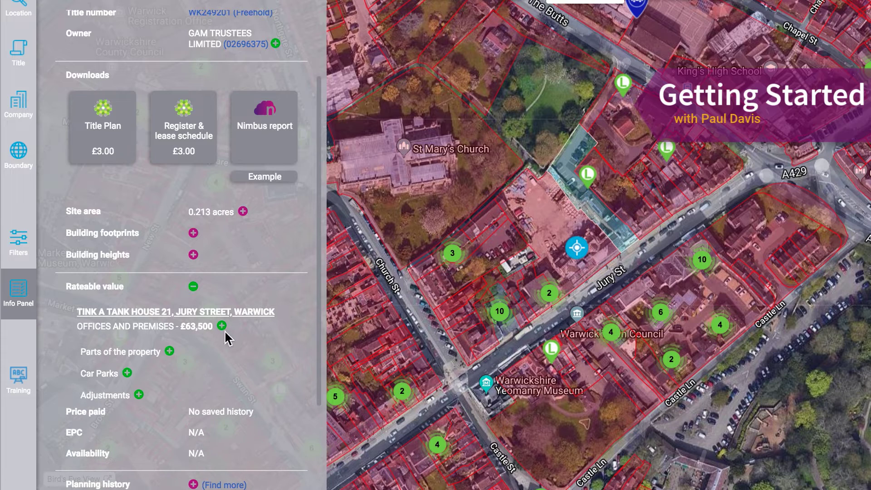
pyautogui.click(169, 352)
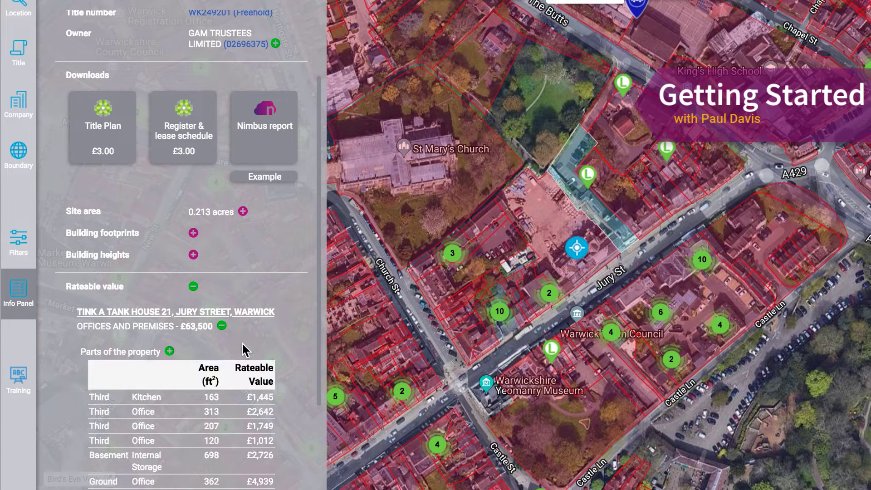
pyautogui.scroll(-5, 243, 347)
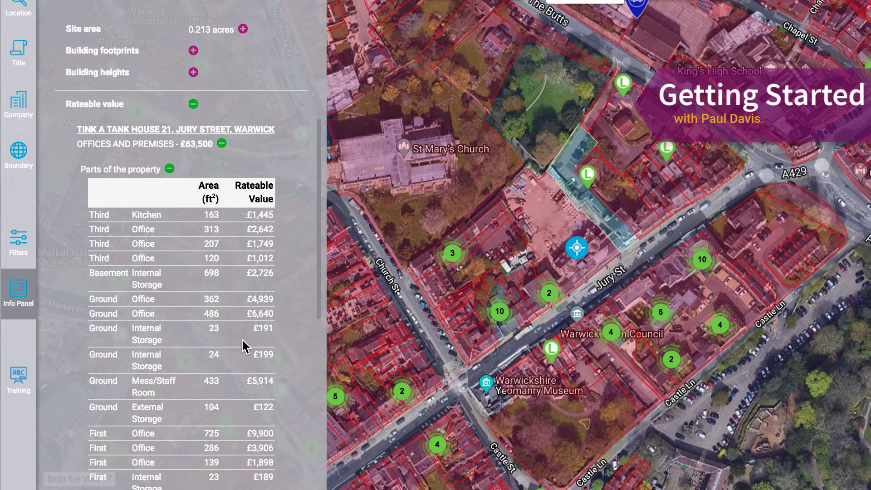
pyautogui.scroll(-2, 243, 348)
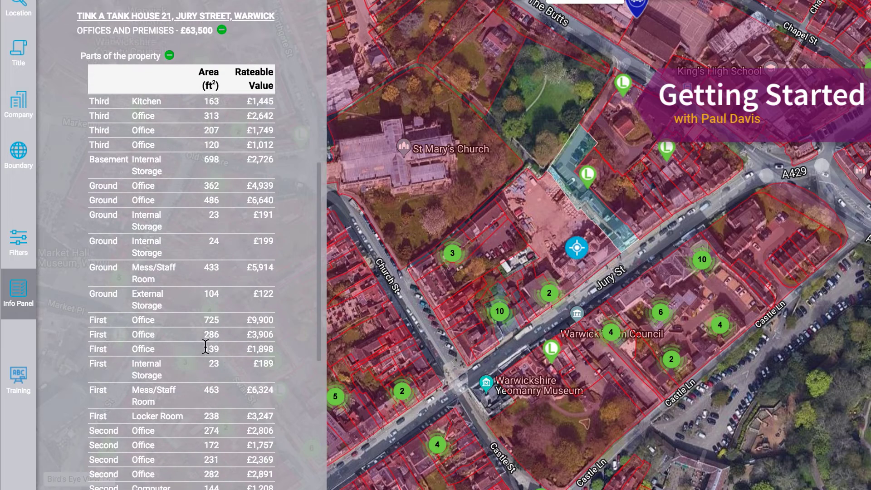
pyautogui.scroll(-3, 245, 302)
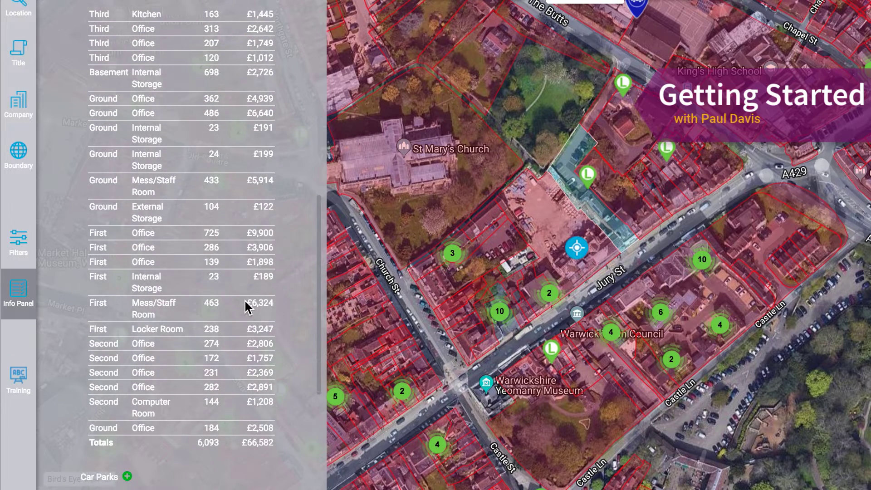
pyautogui.scroll(-1, 245, 307)
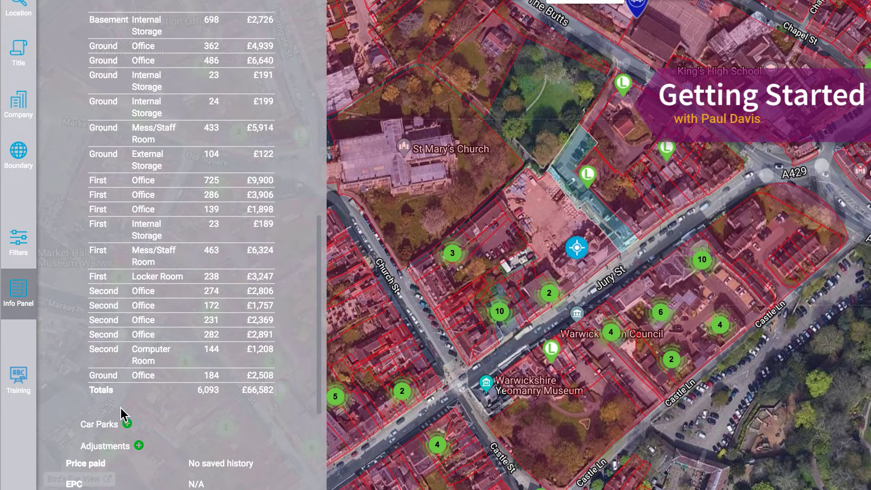
pyautogui.scroll(8, 272, 354)
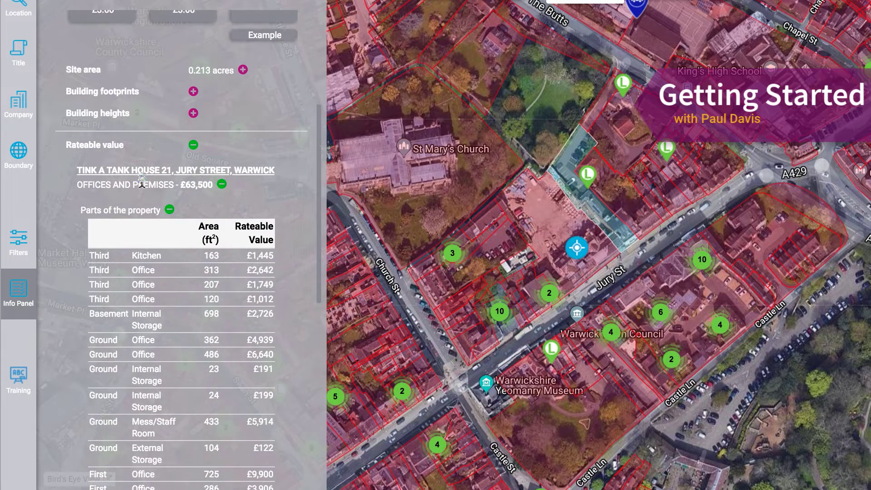
pyautogui.click(170, 219)
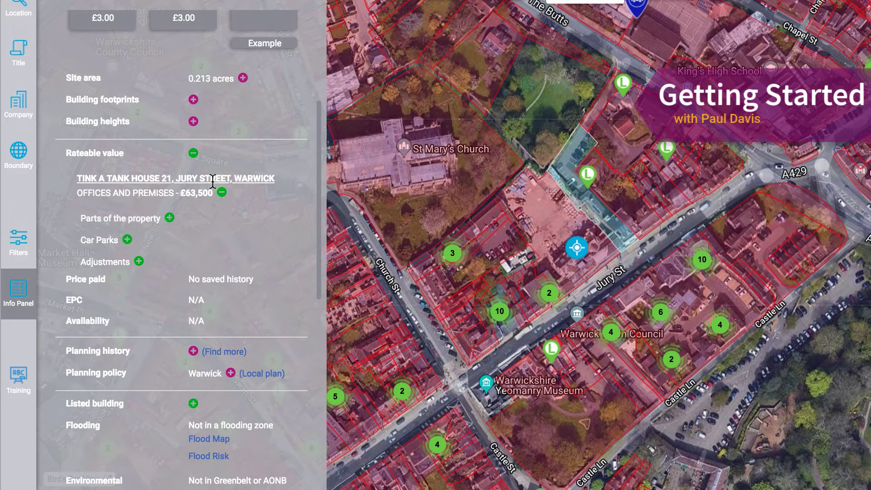
# Collapse the plot's rateable value, expand its listed building details, and open the linked Historic England list entry
pyautogui.click(194, 154)
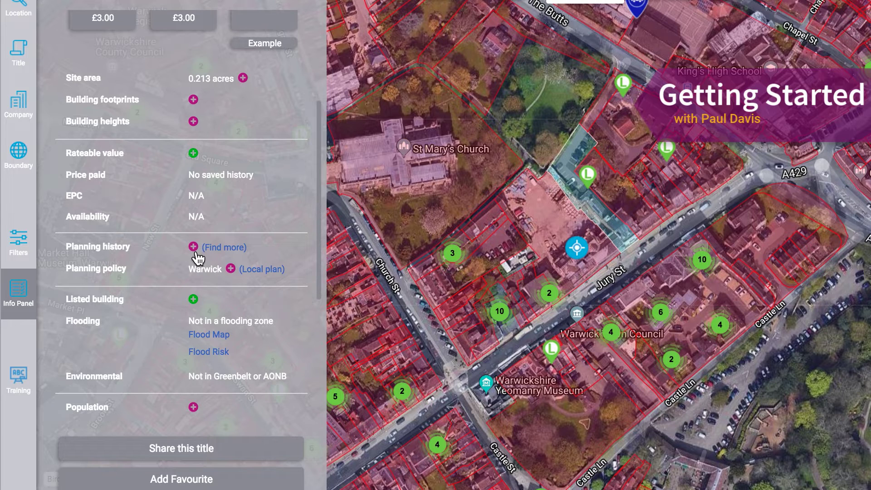
pyautogui.moveTo(198, 256)
pyautogui.click(194, 300)
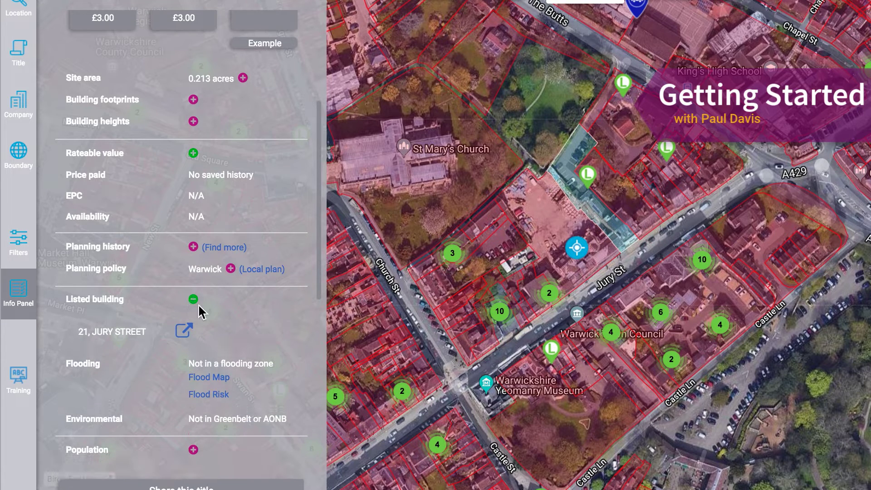
pyautogui.click(185, 331)
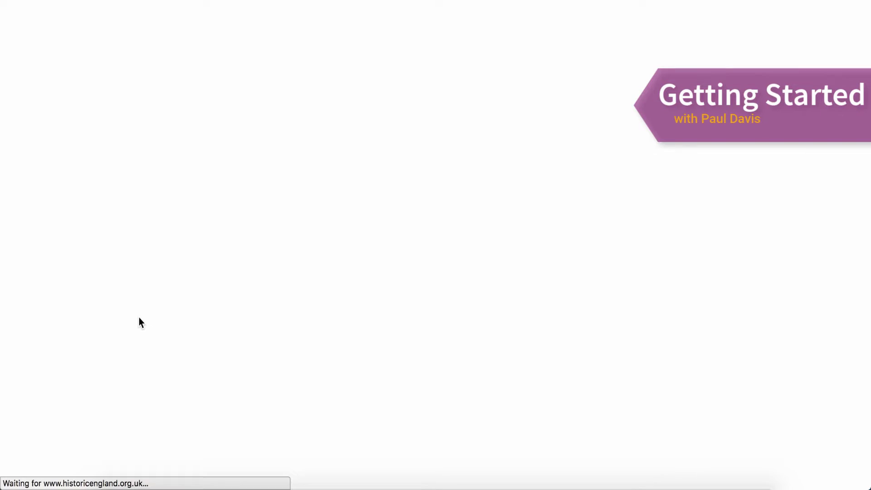
# Read the Historic England list entry, including the location, grade, listing date and the architectural description under Details
pyautogui.scroll(-3, 280, 303)
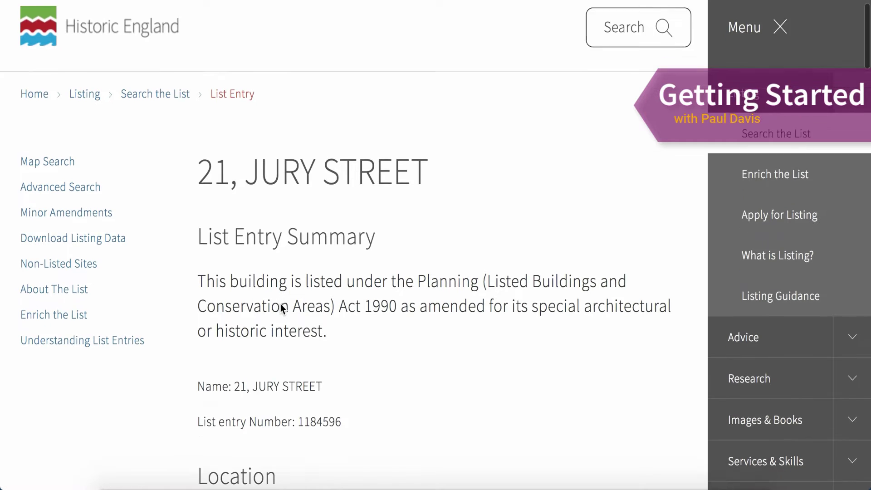
pyautogui.scroll(-7, 281, 303)
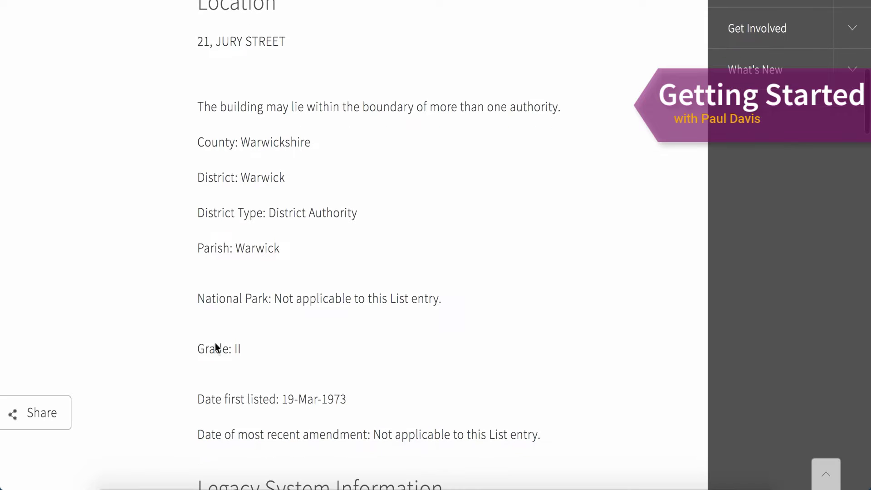
pyautogui.scroll(-13, 420, 340)
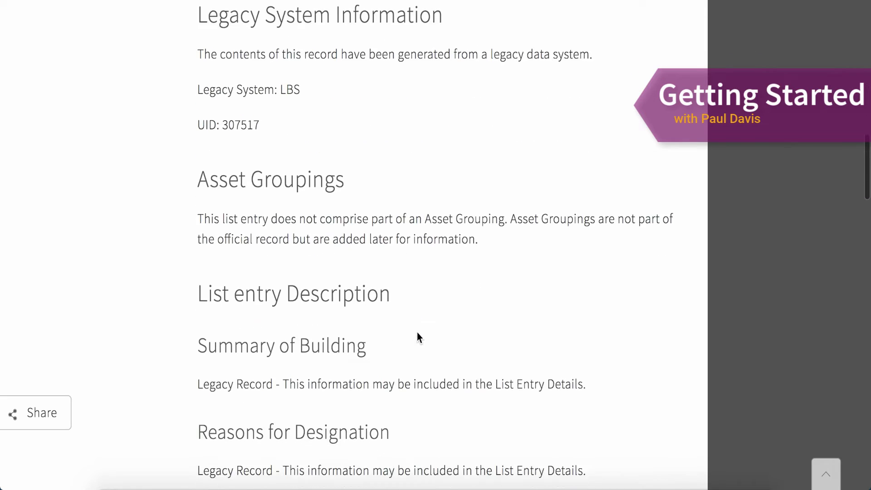
pyautogui.scroll(-6, 417, 335)
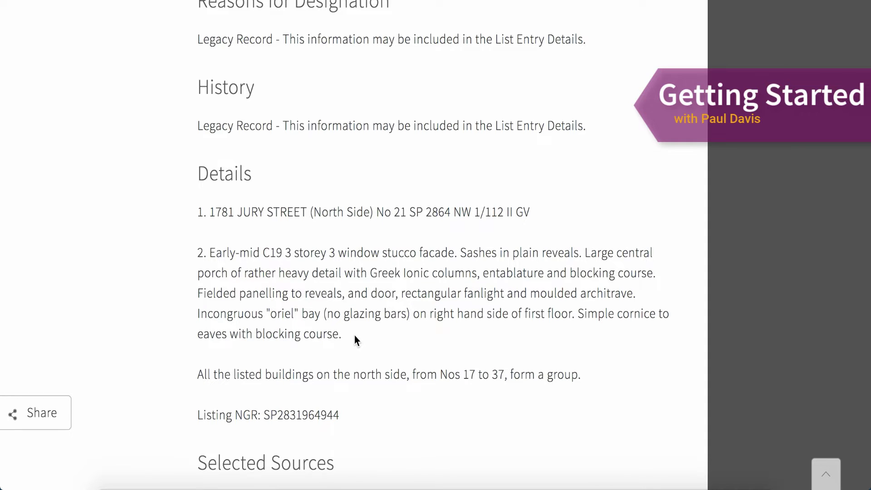
pyautogui.scroll(20, 355, 336)
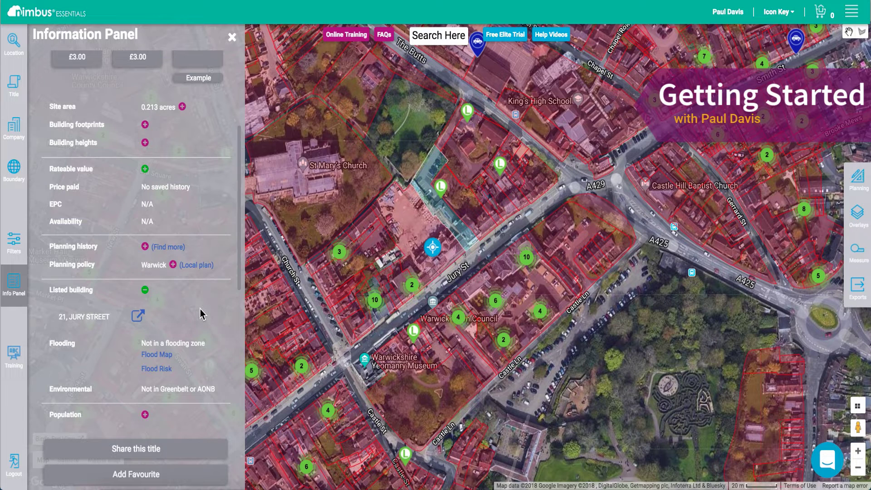
# Return to Nimbus Essentials, open the plot's Flood Map, examine the flood zones and legend, and view the flood zone summary
pyautogui.click(164, 357)
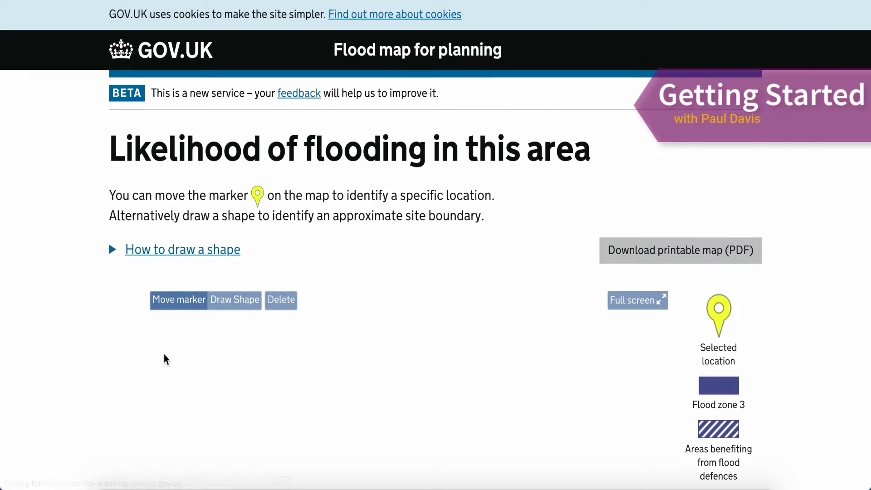
pyautogui.scroll(-5, 47, 344)
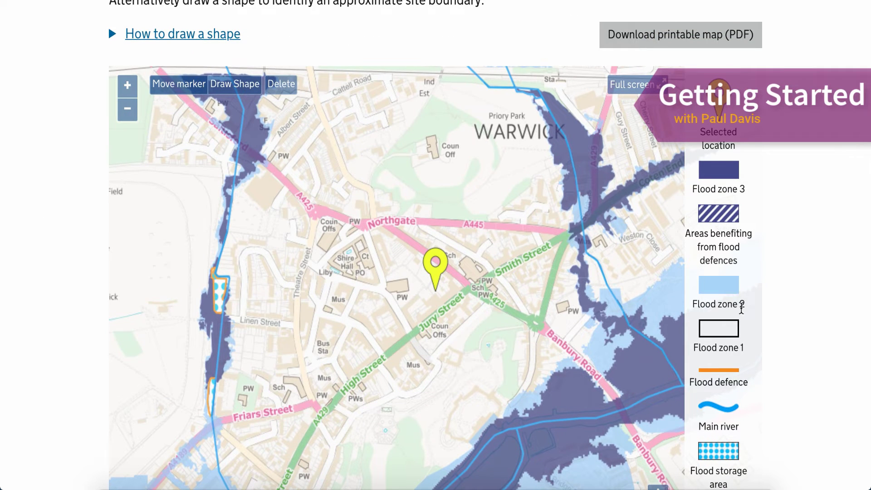
pyautogui.scroll(-3, 810, 293)
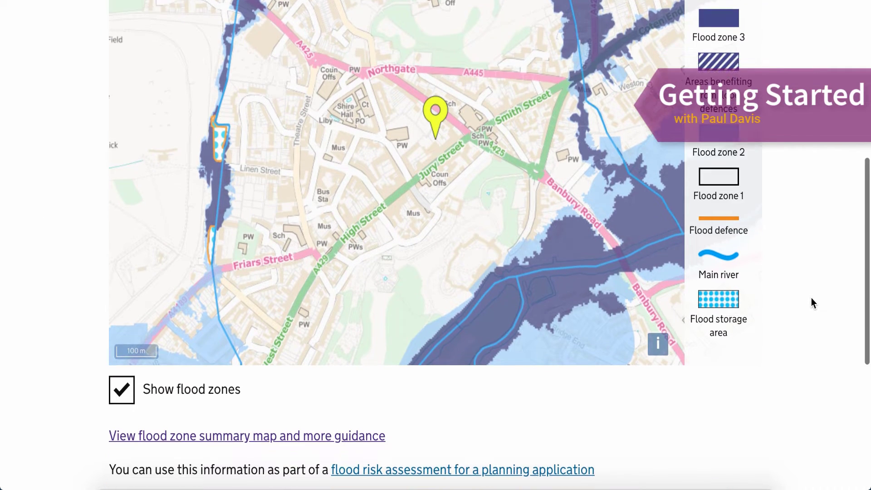
pyautogui.scroll(-2, 811, 298)
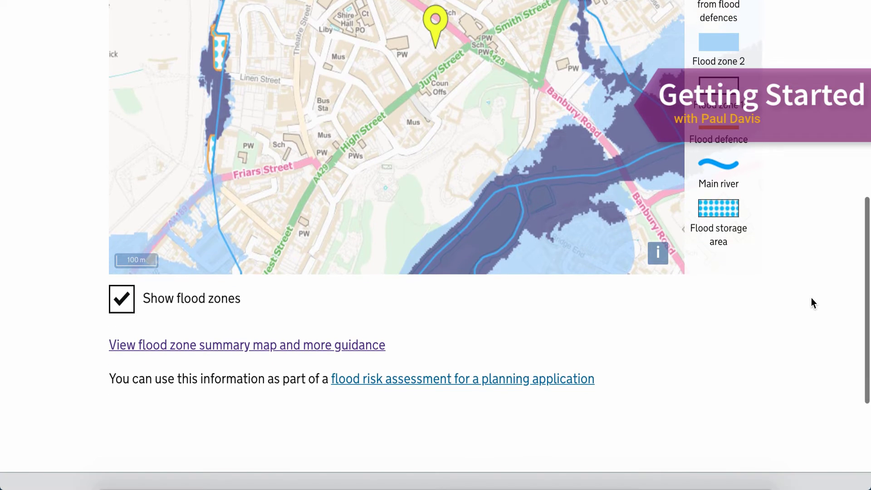
pyautogui.click(246, 347)
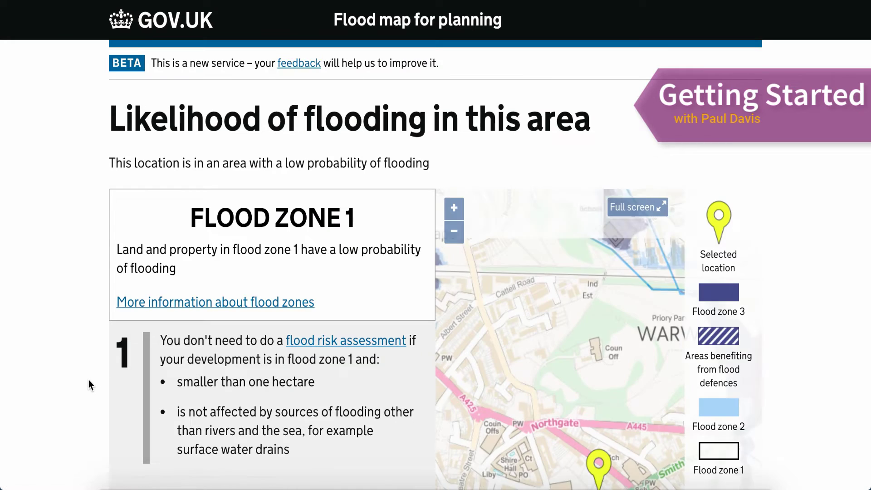
pyautogui.scroll(-3, 88, 384)
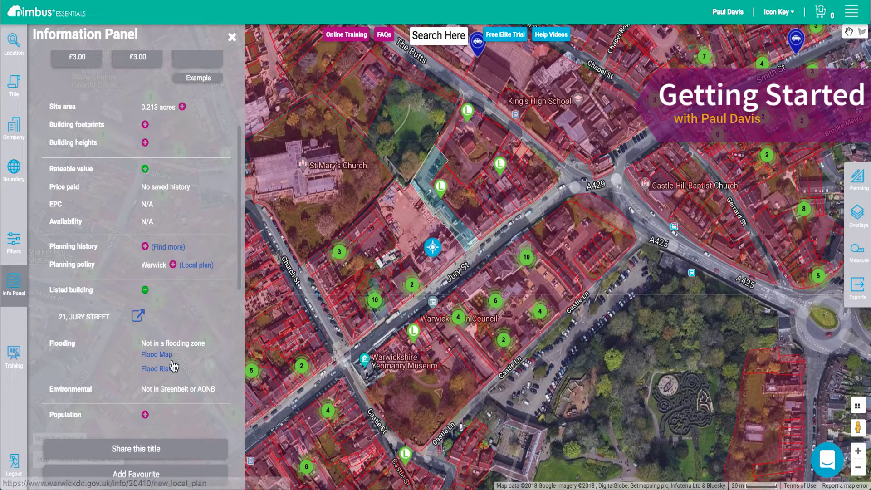
# Return to Nimbus Essentials, open the plot's Flood Risk information, and examine the extent of flooding from surface water
pyautogui.click(157, 373)
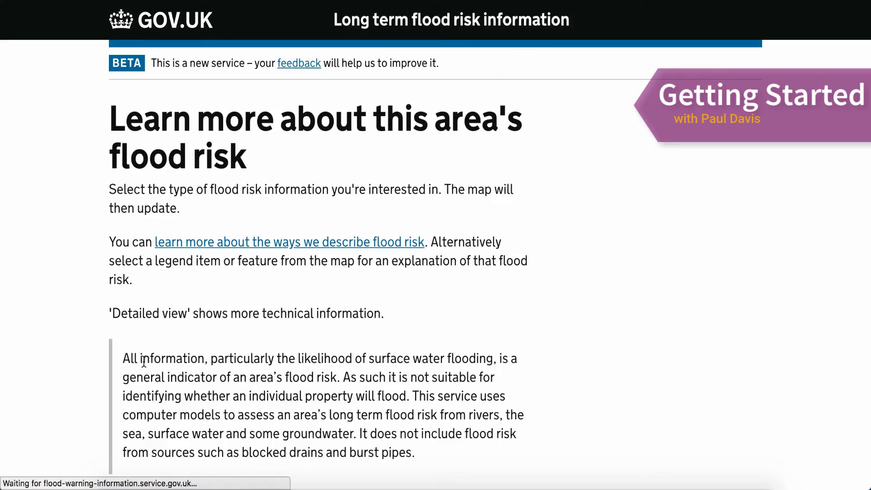
pyautogui.scroll(-4, 108, 341)
pyautogui.scroll(-5, 107, 341)
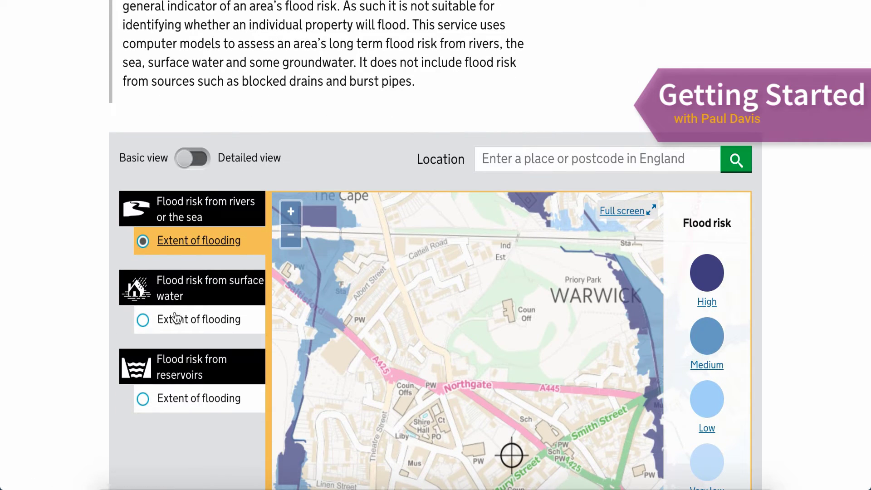
pyautogui.click(177, 319)
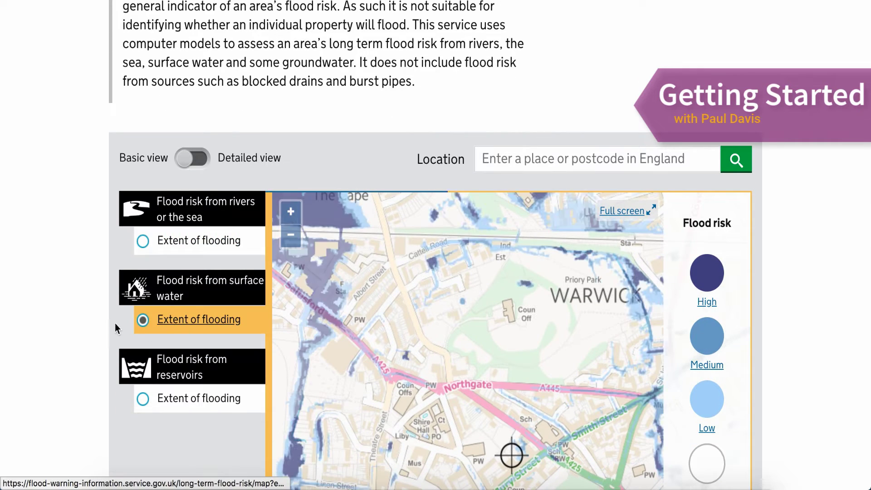
pyautogui.scroll(-2, 111, 324)
pyautogui.scroll(-2, 111, 324)
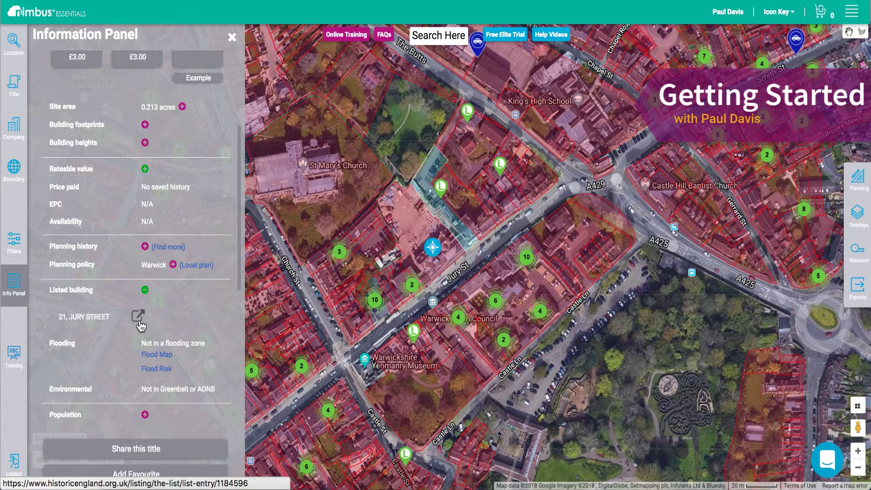
# Return to Nimbus Essentials, browse the Essentials and Elite training videos, and go back to the map
pyautogui.click(14, 359)
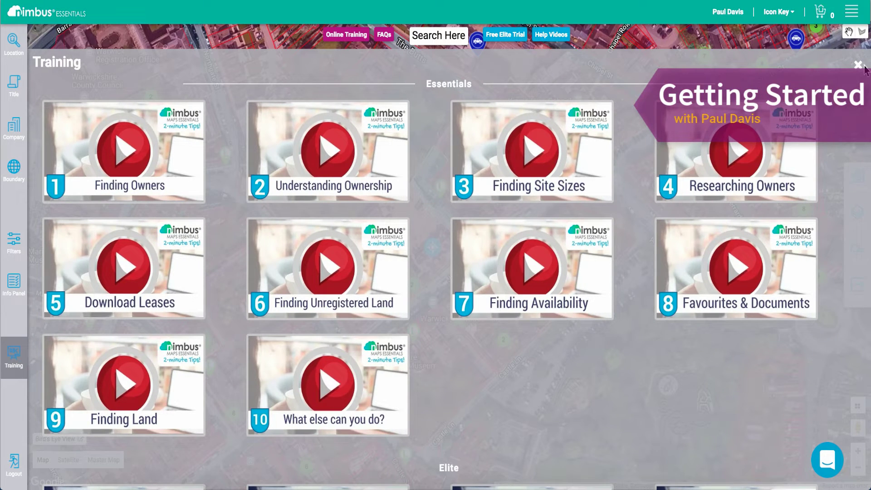
pyautogui.scroll(-2, 345, 218)
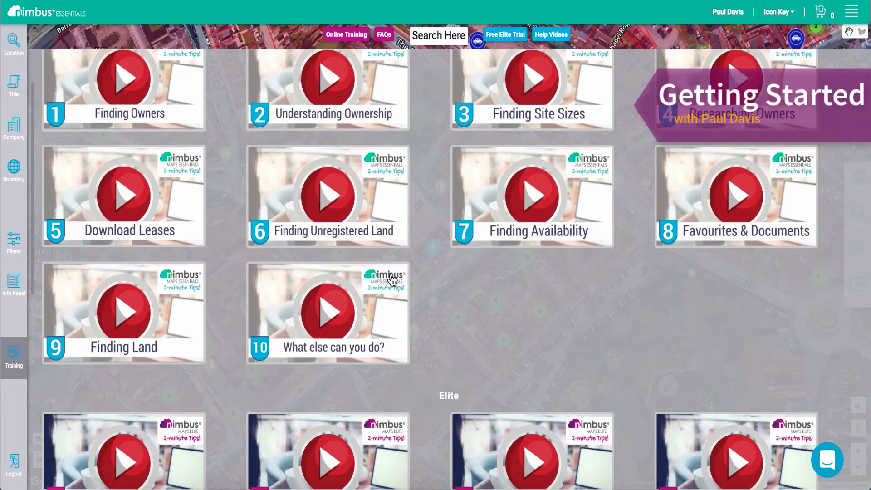
pyautogui.scroll(2, 318, 182)
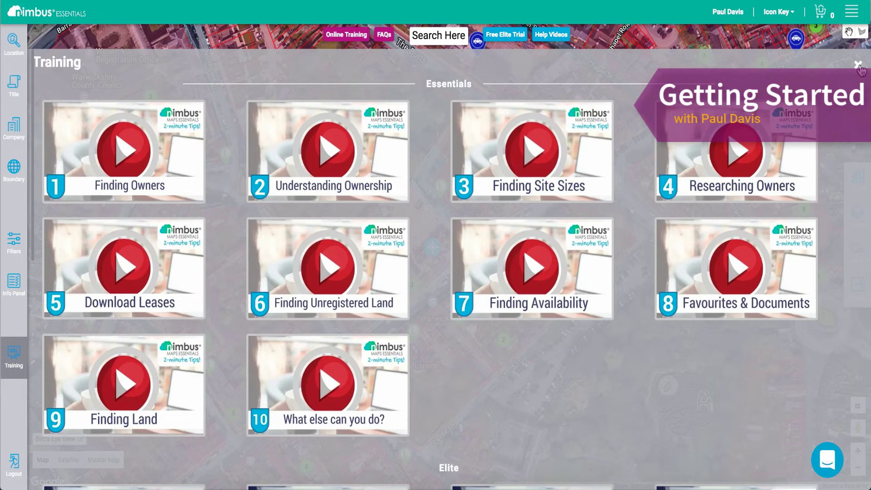
pyautogui.click(858, 65)
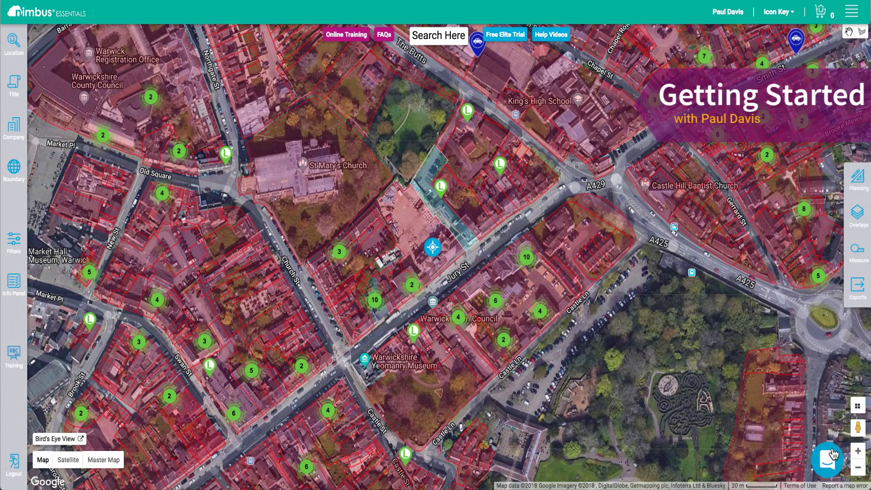
# Open the support chat to view the conversation and answer search options, and close it again
pyautogui.click(833, 454)
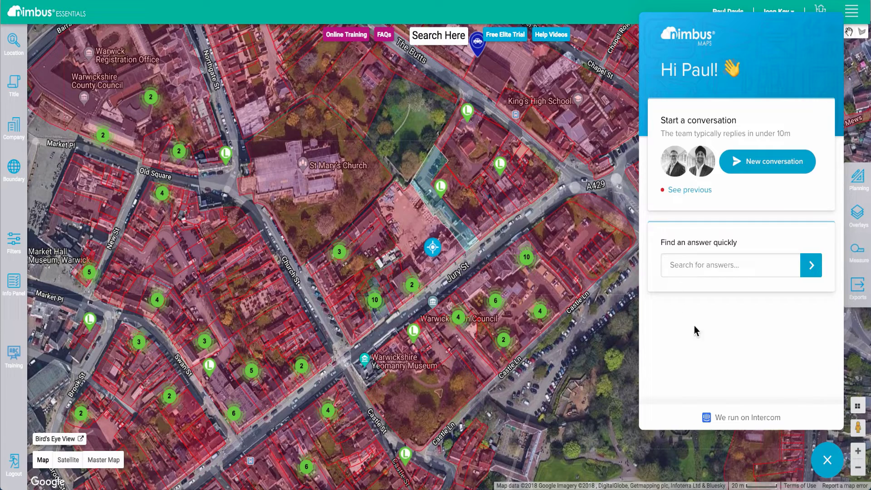
pyautogui.click(827, 460)
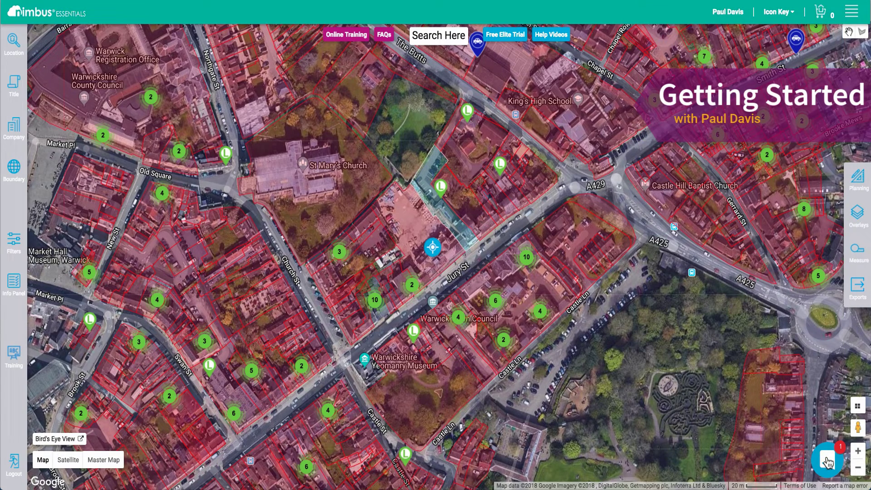
# Reselect the narrow freehold plot on Jury Street, add its £3.00 Register & lease schedule to the basket, and review the basket
pyautogui.click(433, 176)
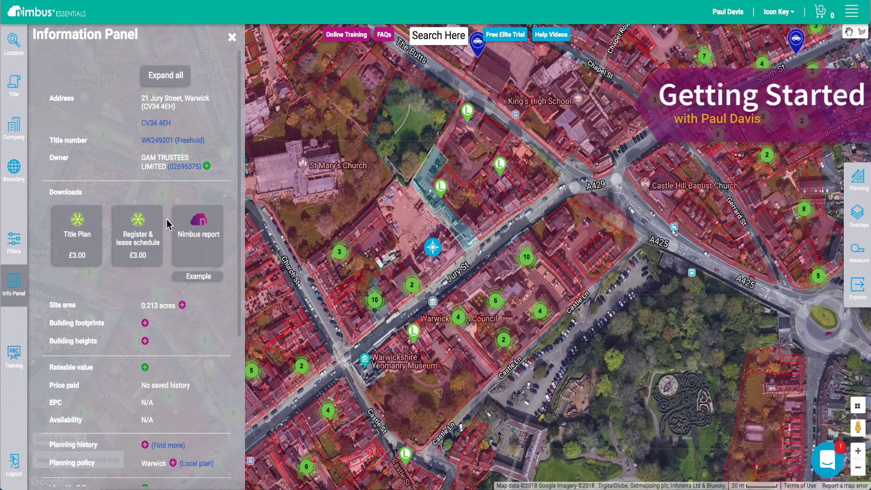
pyautogui.click(138, 235)
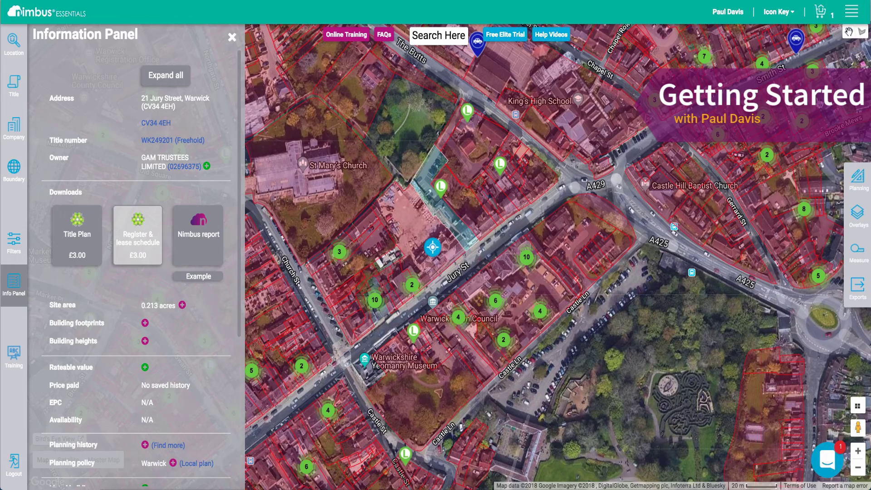
pyautogui.click(825, 18)
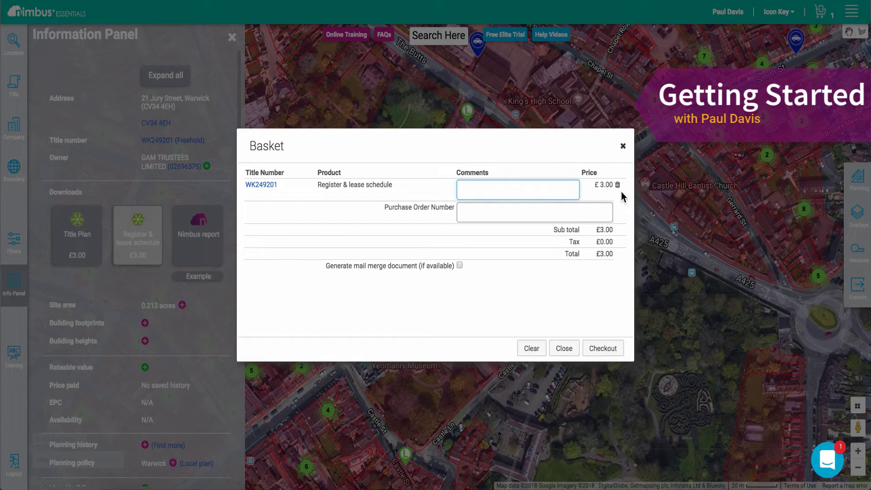
pyautogui.click(564, 348)
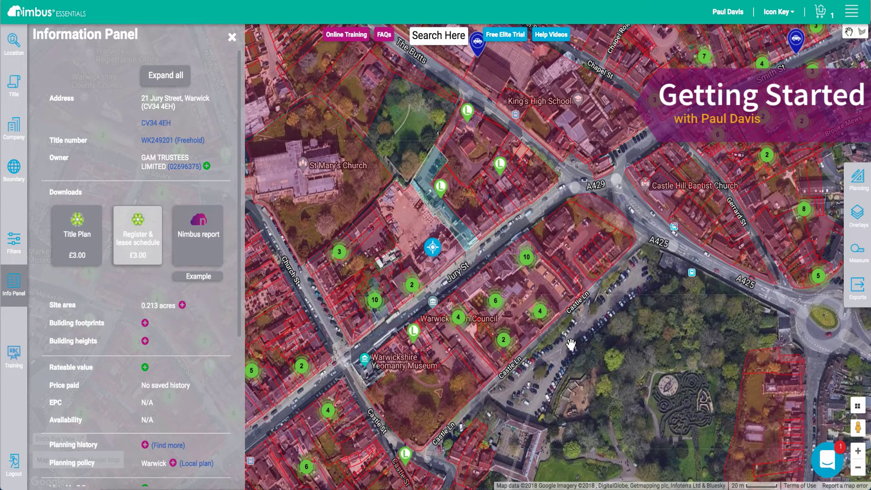
# Check the purchased documents section of the account management window and close the window
pyautogui.click(851, 20)
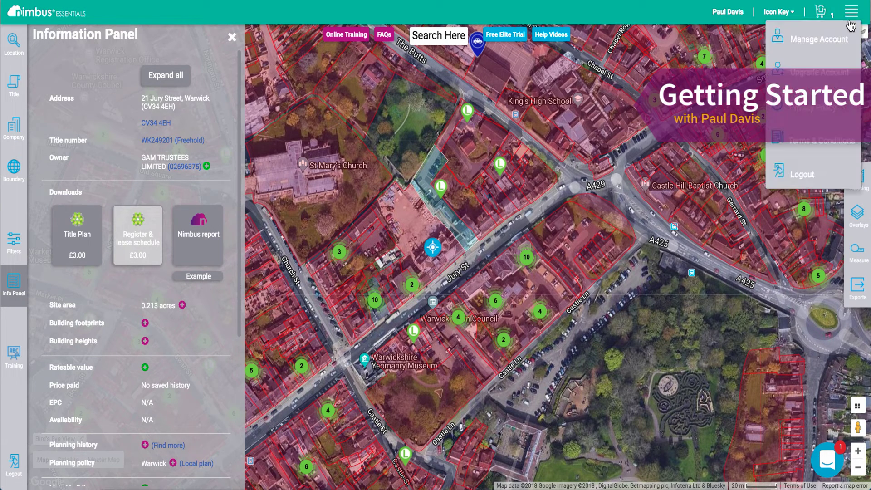
pyautogui.click(817, 42)
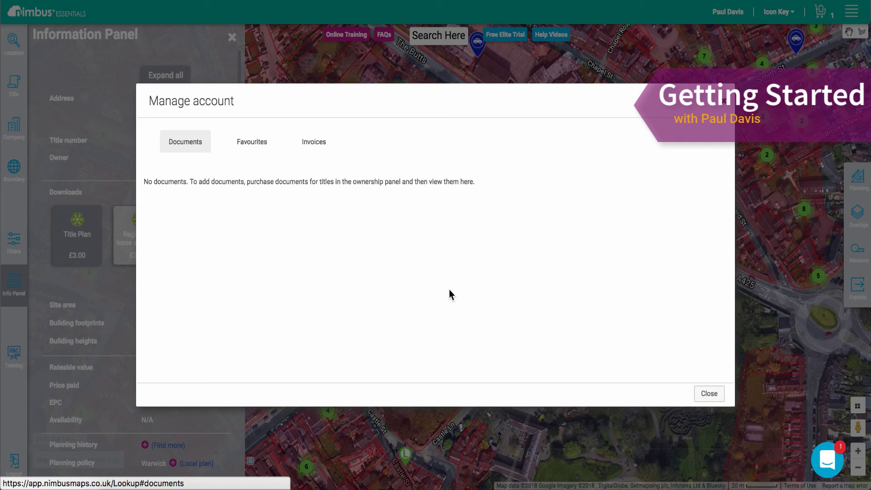
pyautogui.click(707, 393)
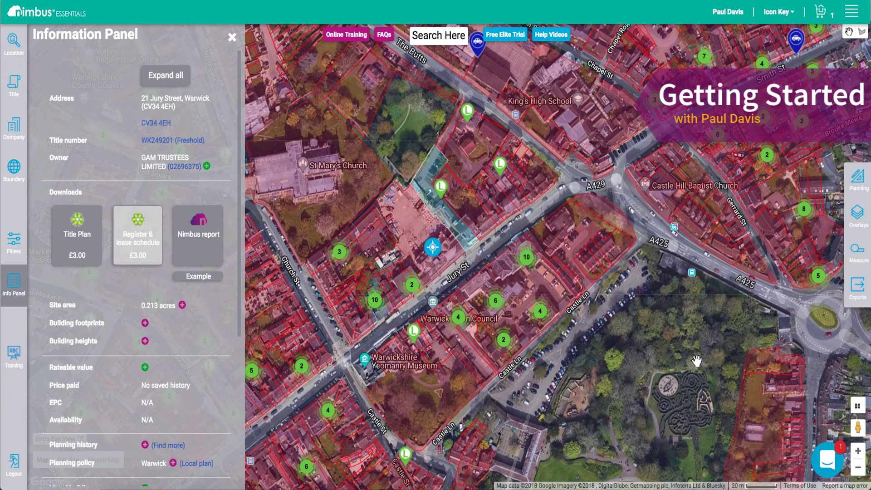